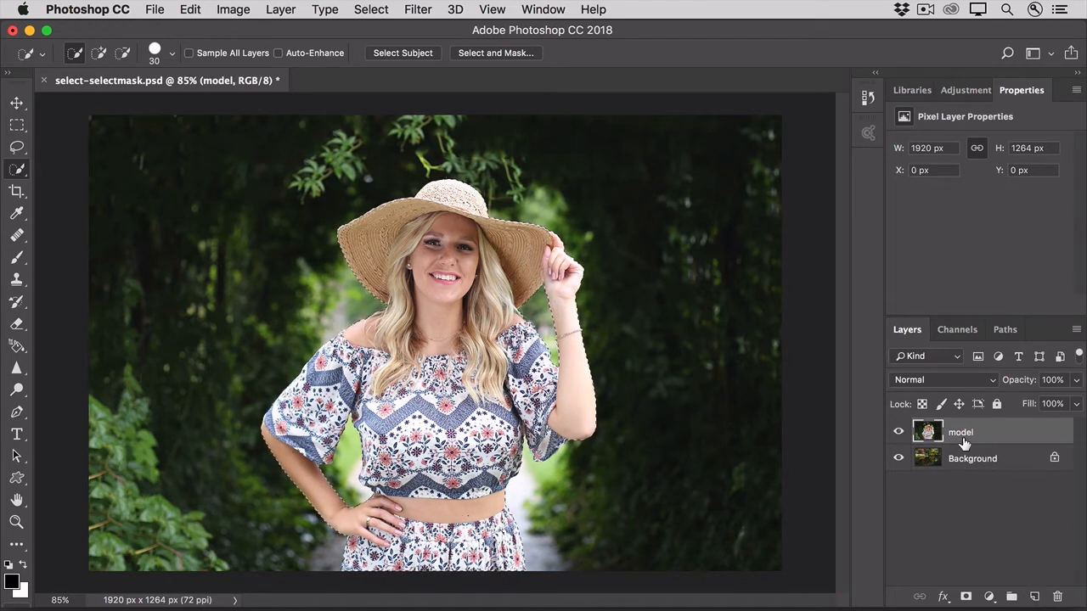
Hide the model layer to view the Background layer beneath it, and show the model layer again.
left_click(898, 434)
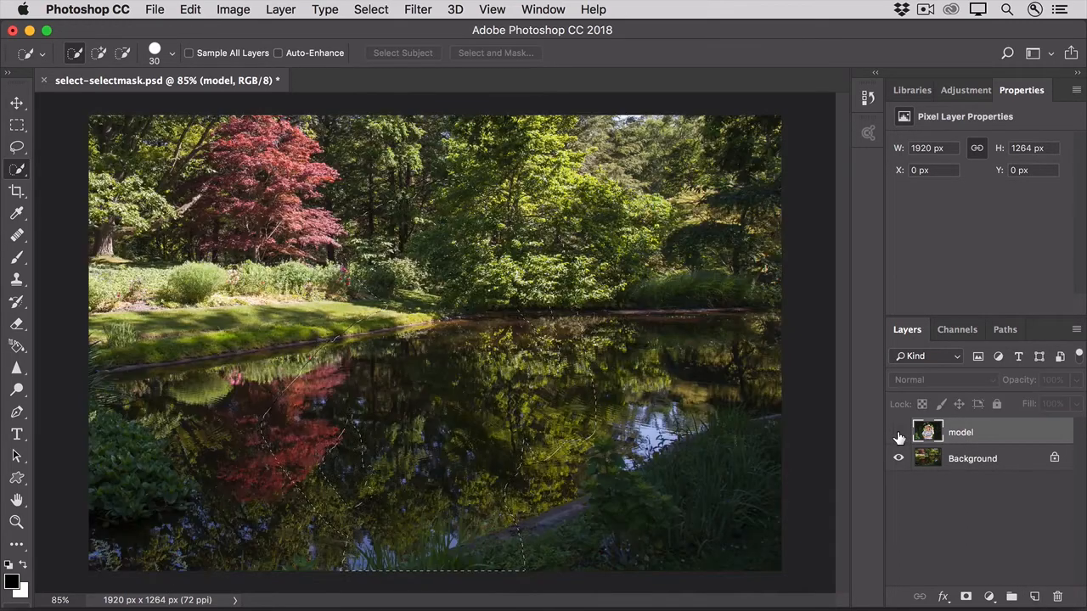
left_click(898, 434)
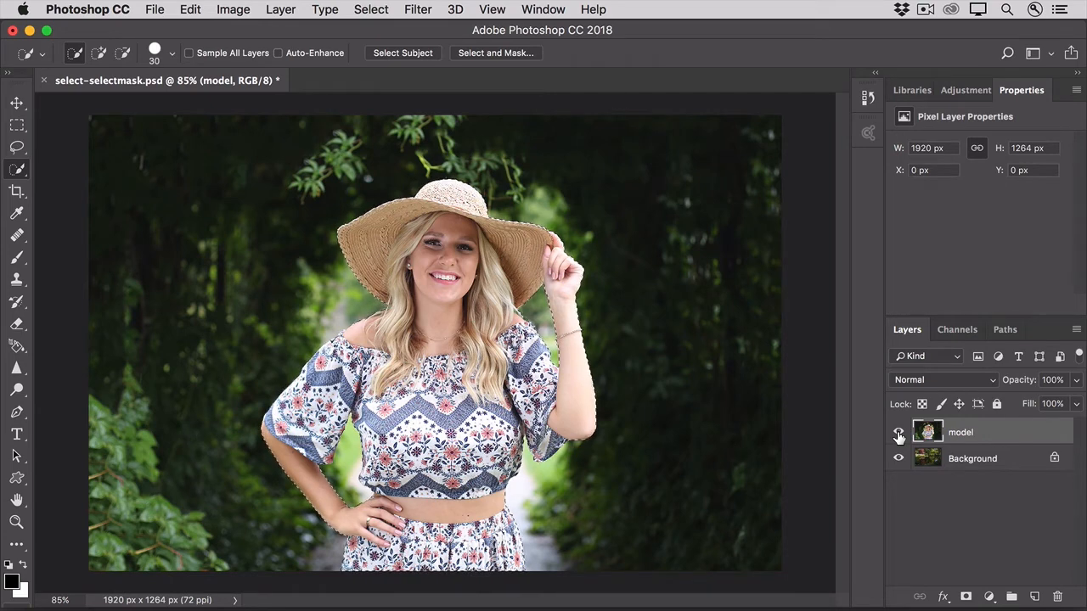
left_click(371, 9)
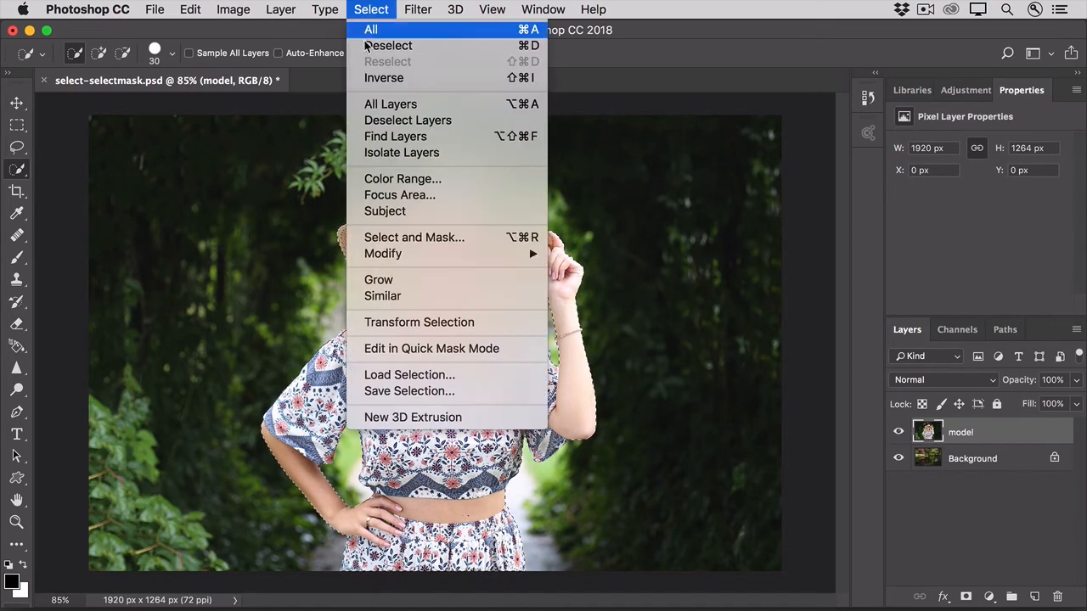
left_click(360, 376)
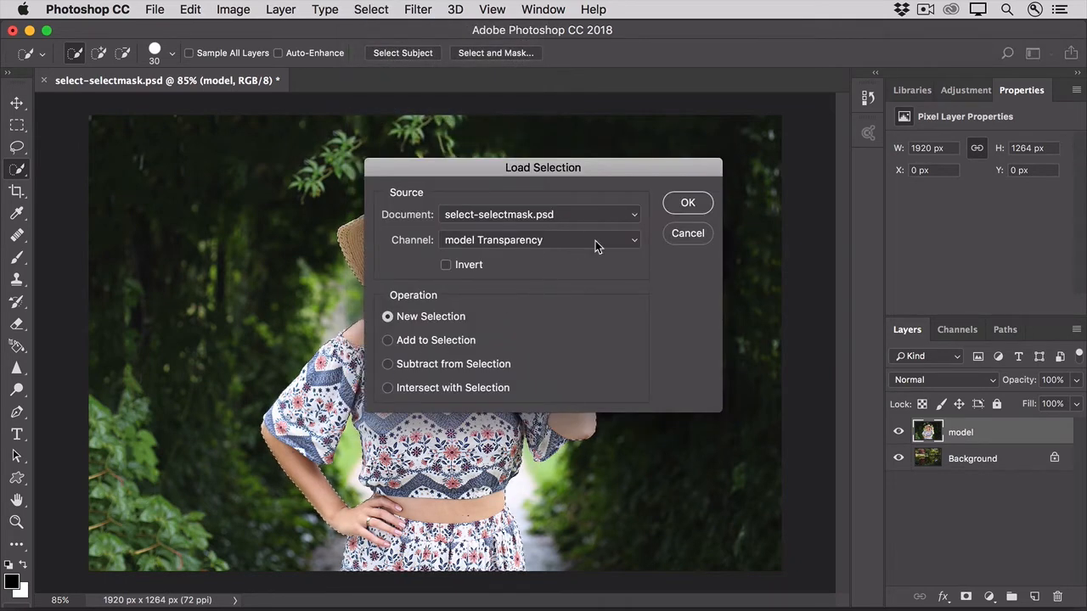
left_click(595, 241)
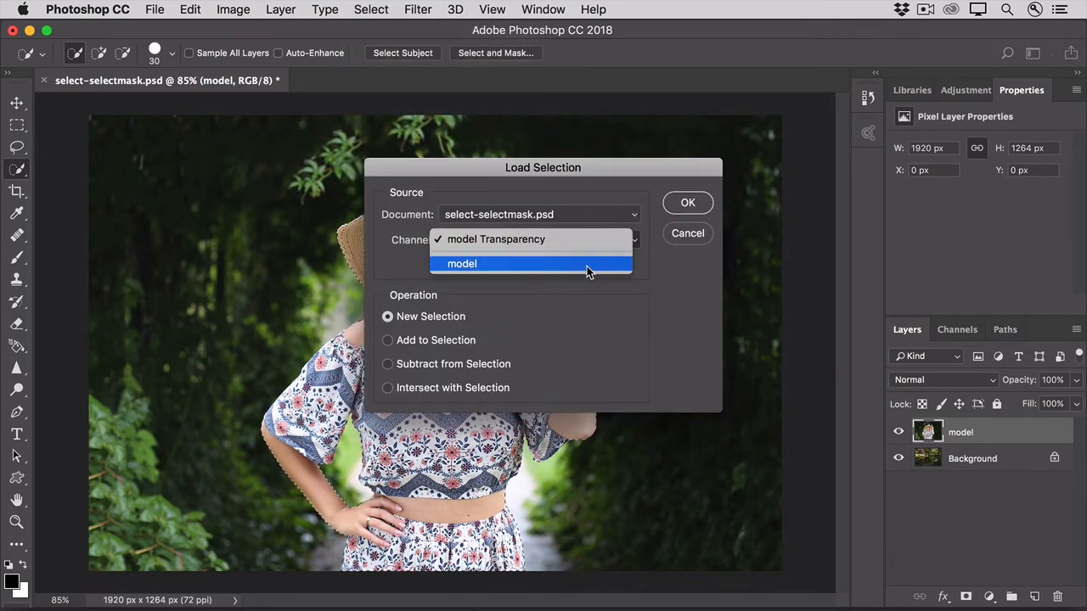
left_click(587, 265)
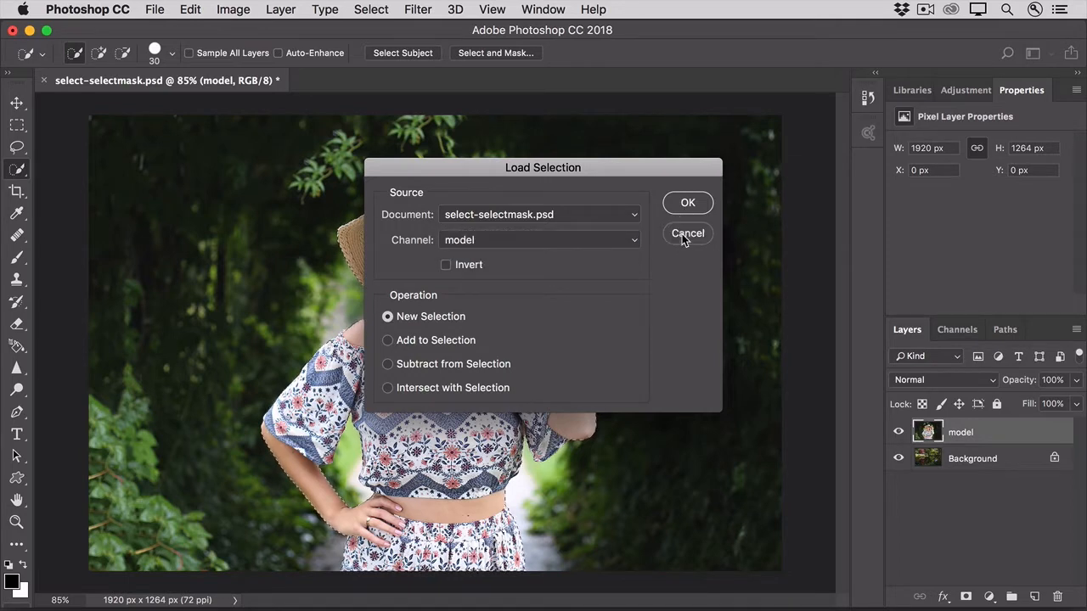
left_click(681, 233)
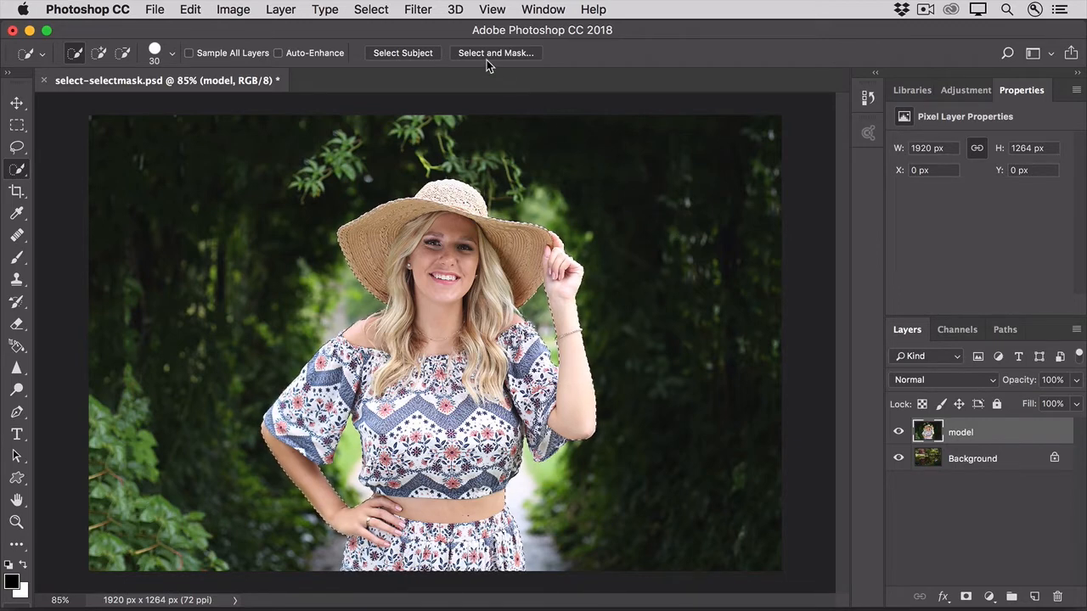
Open the Select and Mask workspace for the active selection on the model layer.
left_click(371, 10)
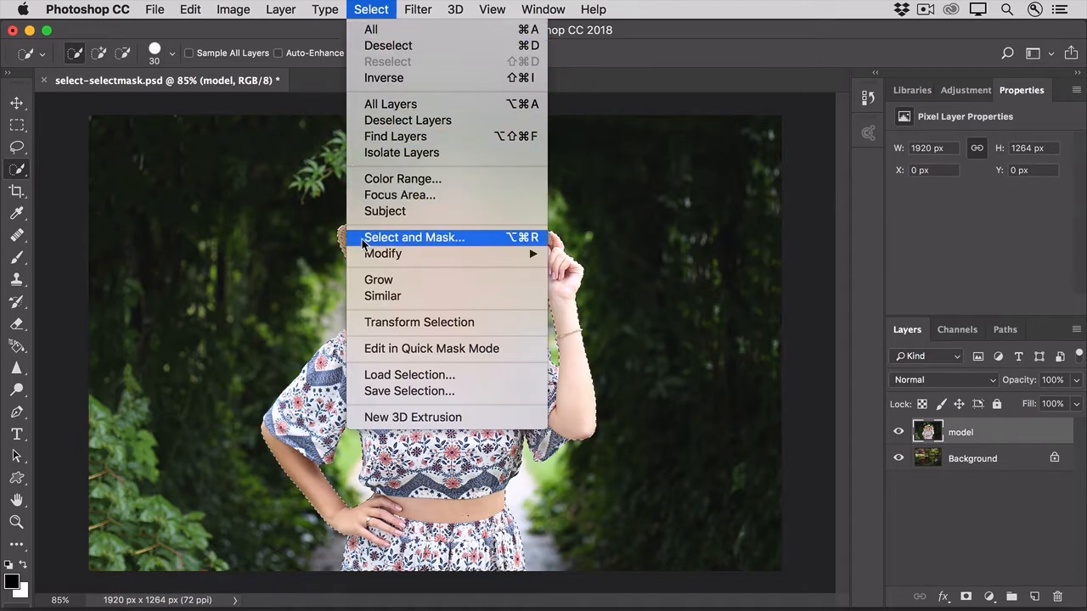
left_click(600, 72)
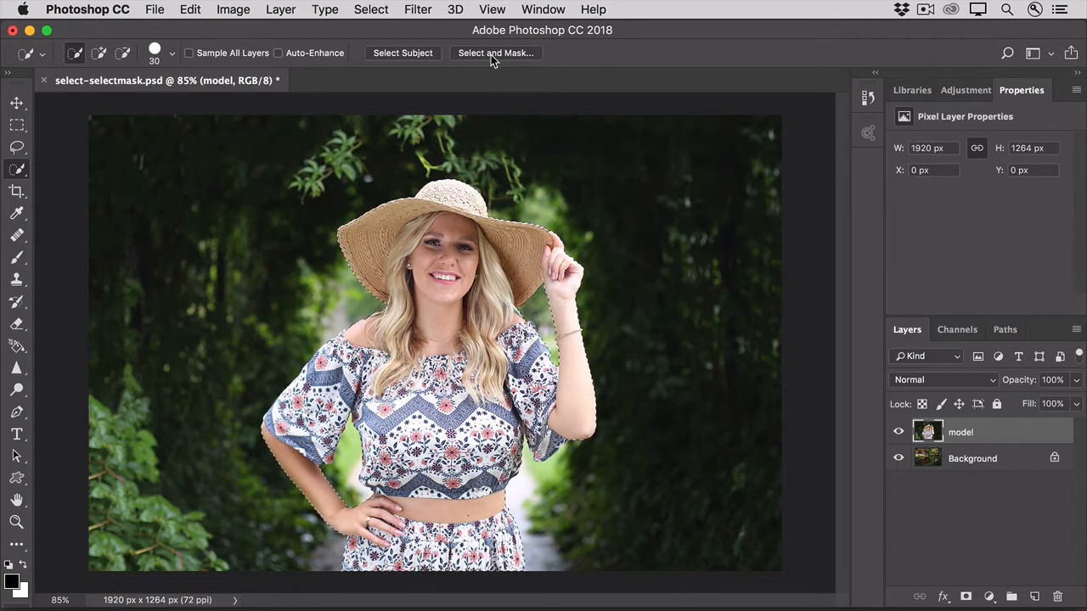
left_click(489, 54)
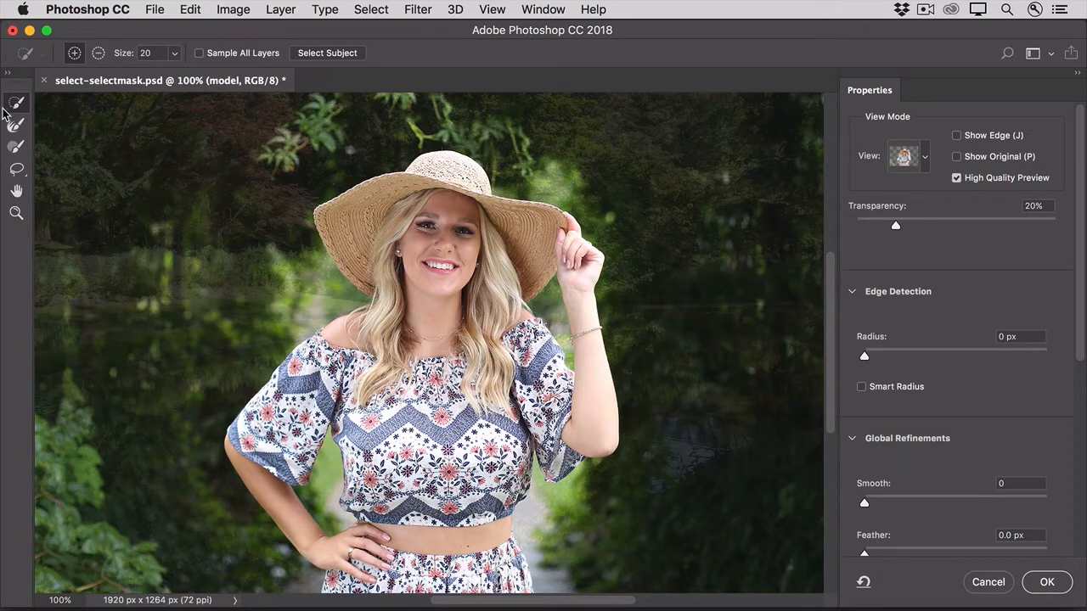
Set the selection preview to the Overlay view mode for inspecting the blouse edges.
left_click(15, 214)
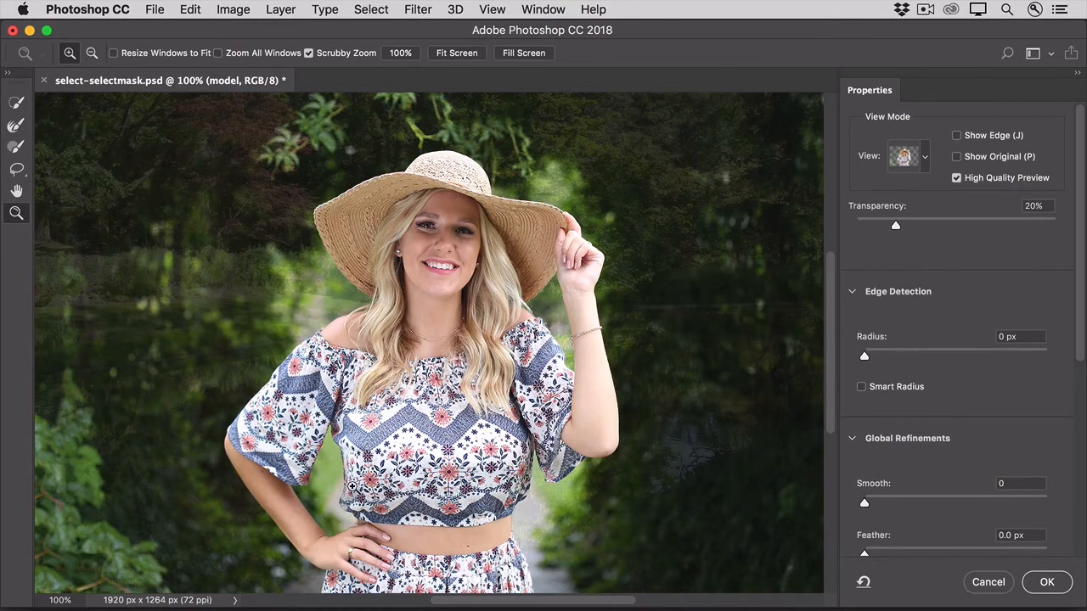
left_click(351, 485)
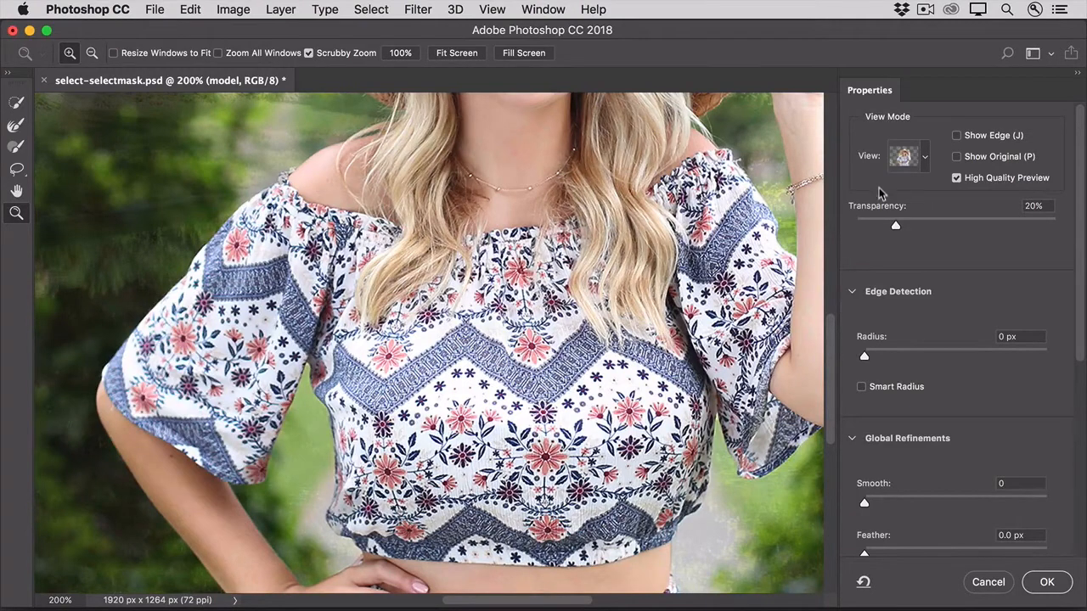
left_click(926, 159)
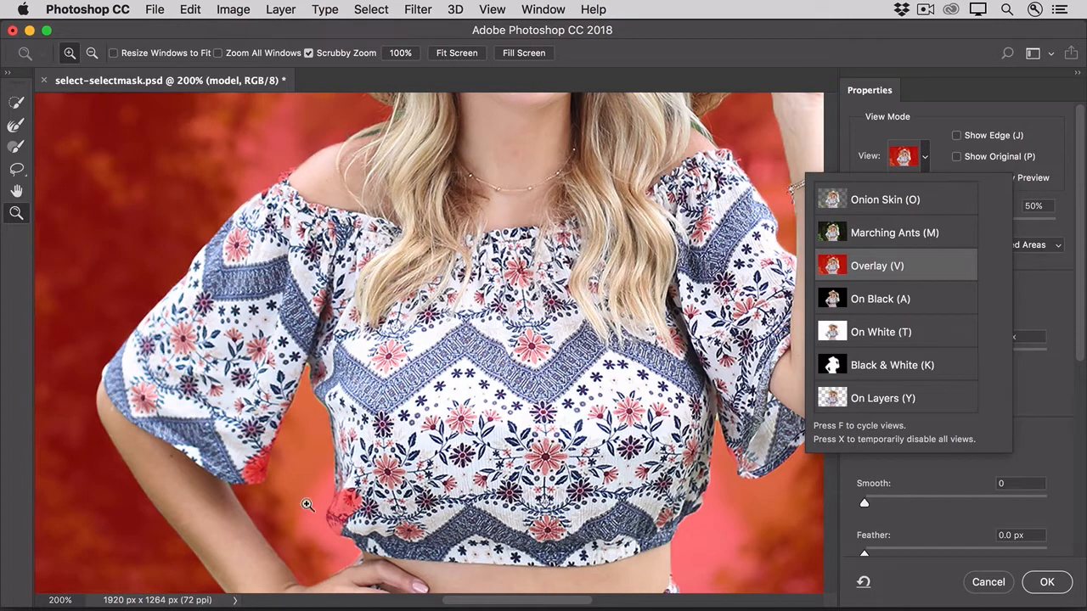
left_click(16, 244)
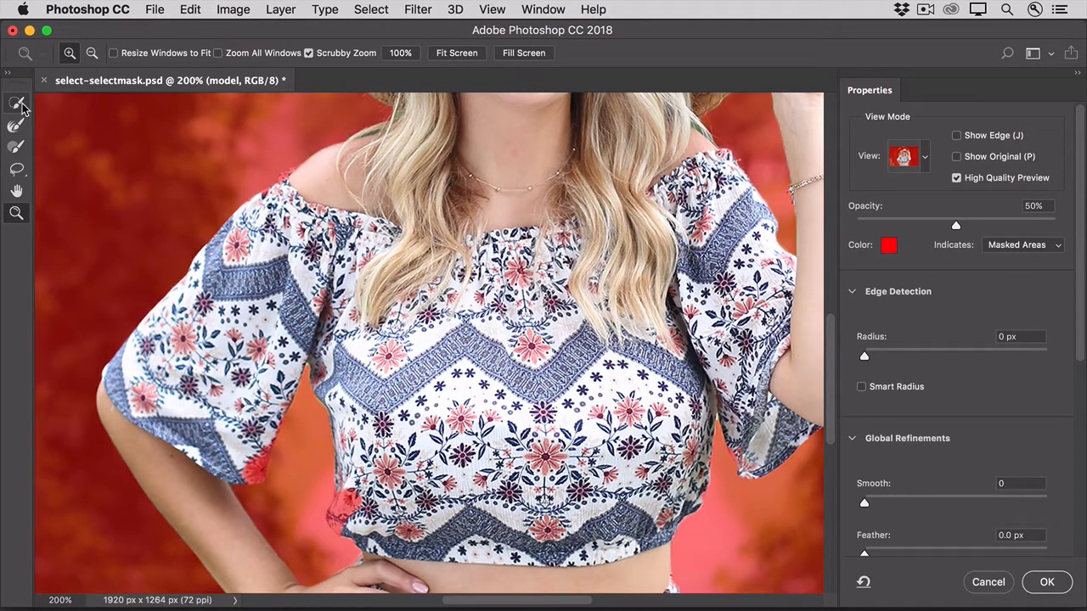
Add the missed blouse areas at the lower side, sleeve corner and shoulder edge to the selection with the Quick Selection tool.
left_click(17, 103)
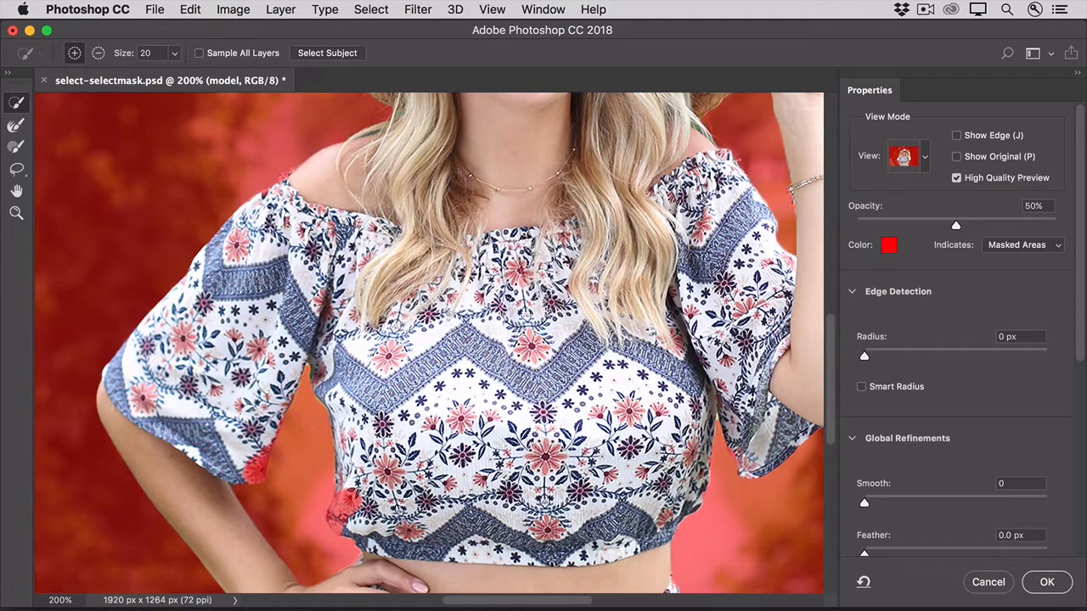
mouse_move(352, 489)
left_mouse_down()
mouse_move(338, 523)
mouse_move(343, 512)
left_mouse_up()
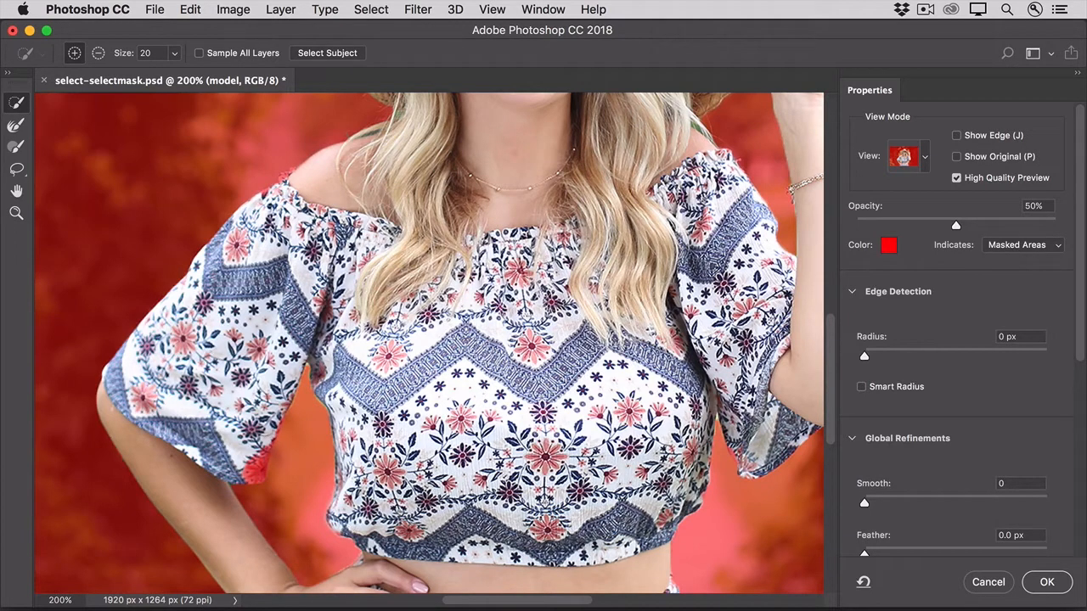
left_click(255, 467)
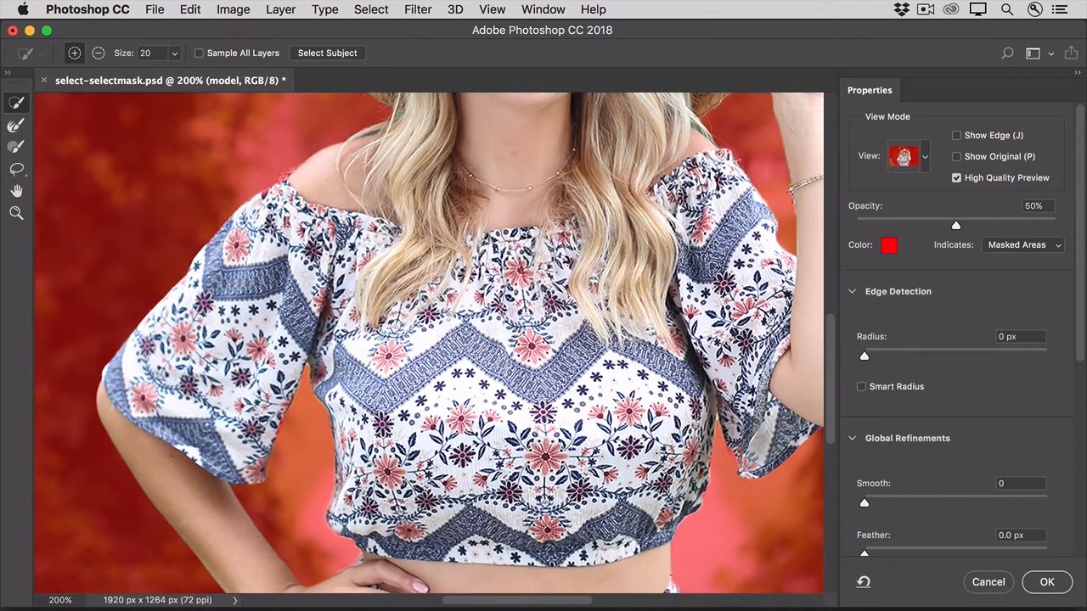
left_click(290, 176)
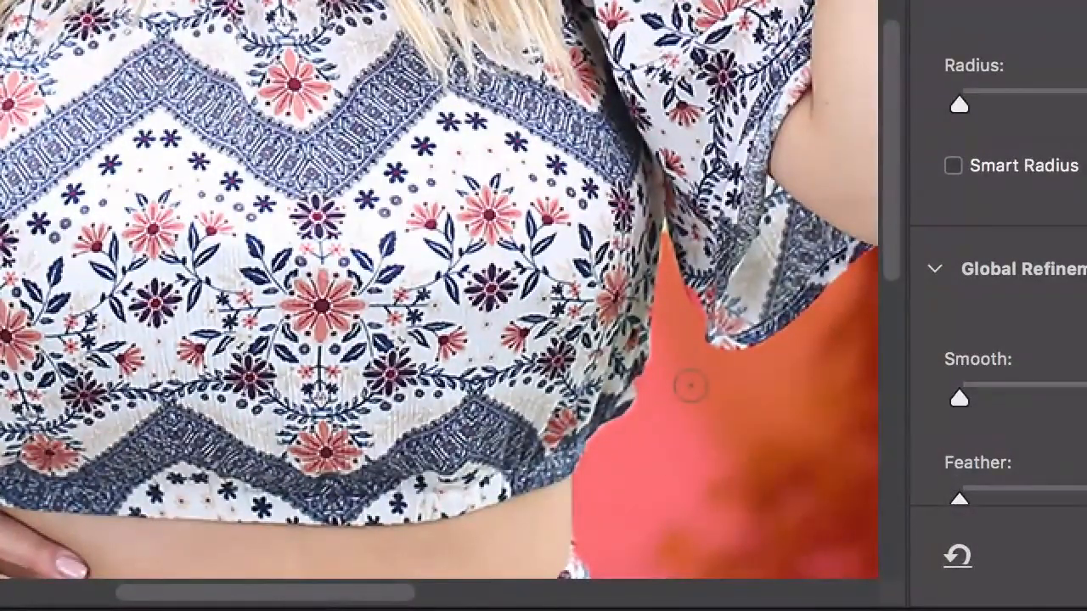
Reduce the Quick Selection brush to size 10 and brush along the blouse's lower side below the raised arm.
key("bracketleft")
key("bracketleft")
key("bracketleft")
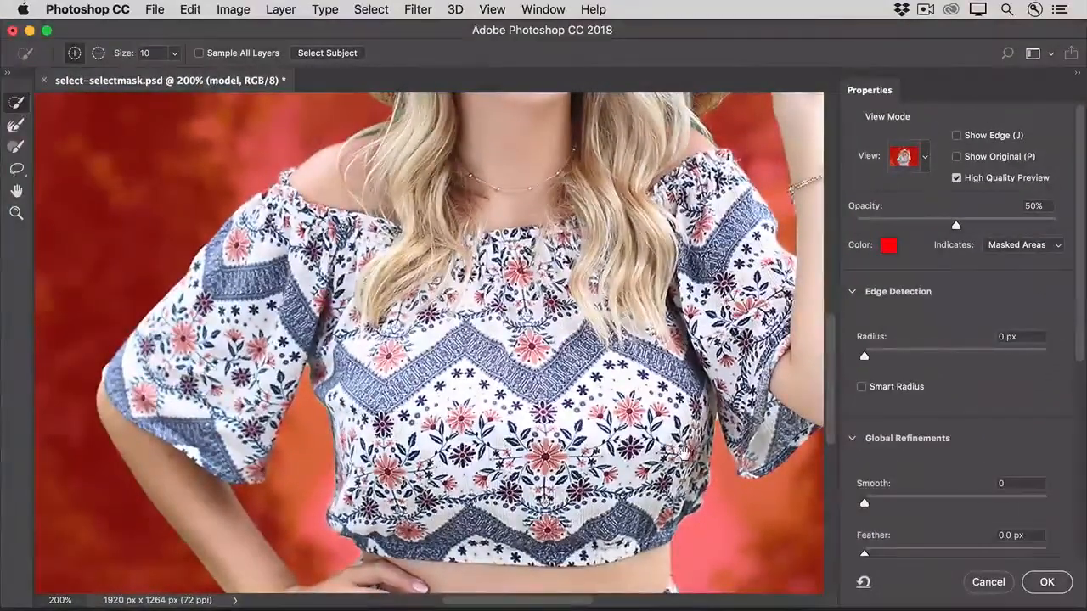
left_click_drag(676, 485, 676, 472)
scroll(690, 490, "down", 5)
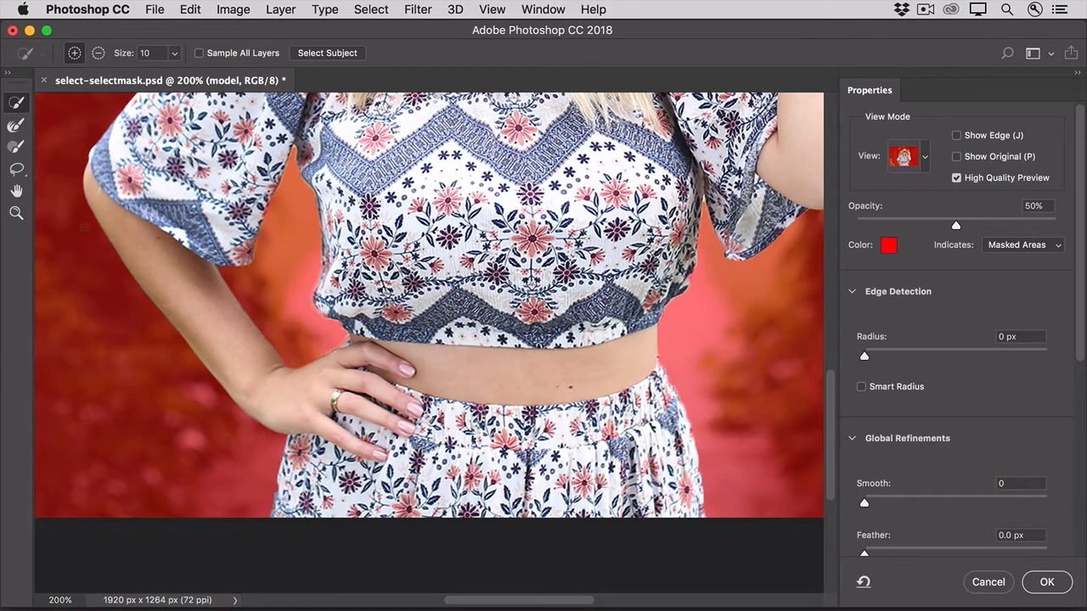
Refine the hair edge above the shoulder beside the raised arm using the Refine Edge Brush at size 15.
left_click(17, 147)
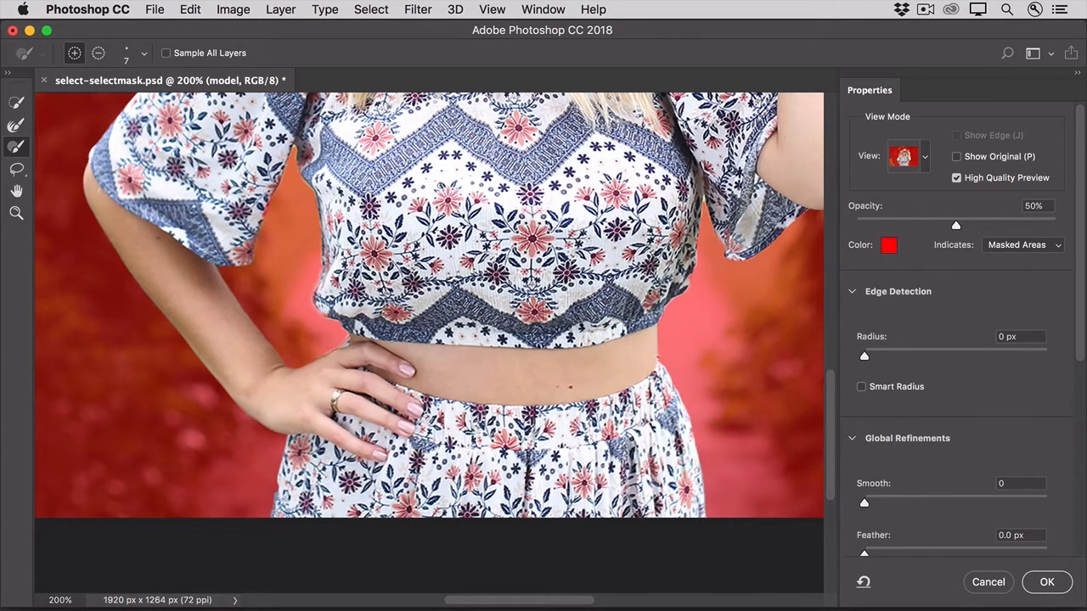
scroll(438, 185, "up", 5)
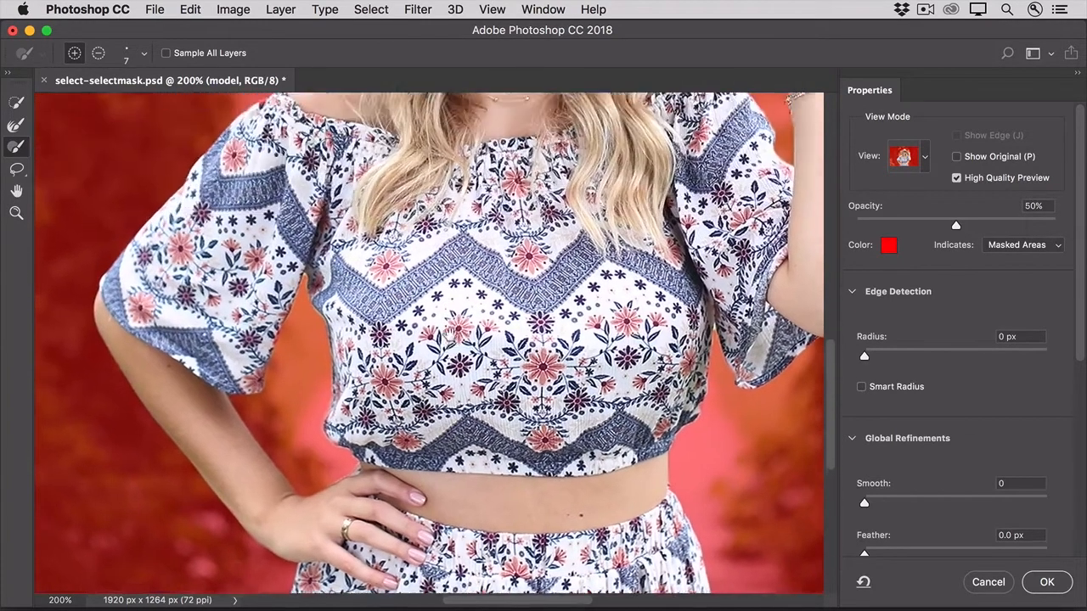
left_click_drag(450, 148, 415, 335)
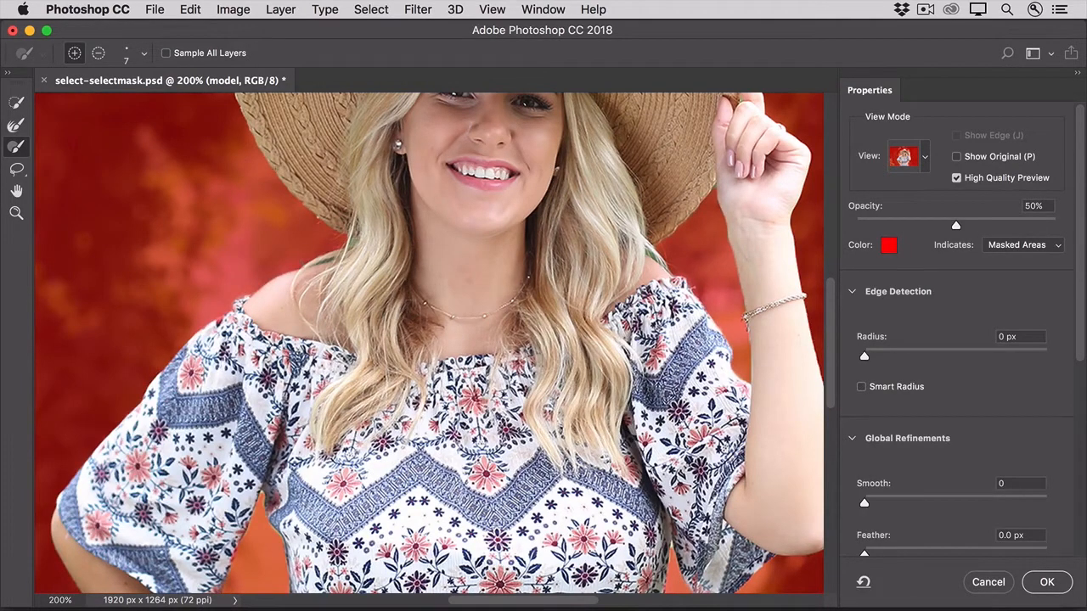
left_click(15, 128)
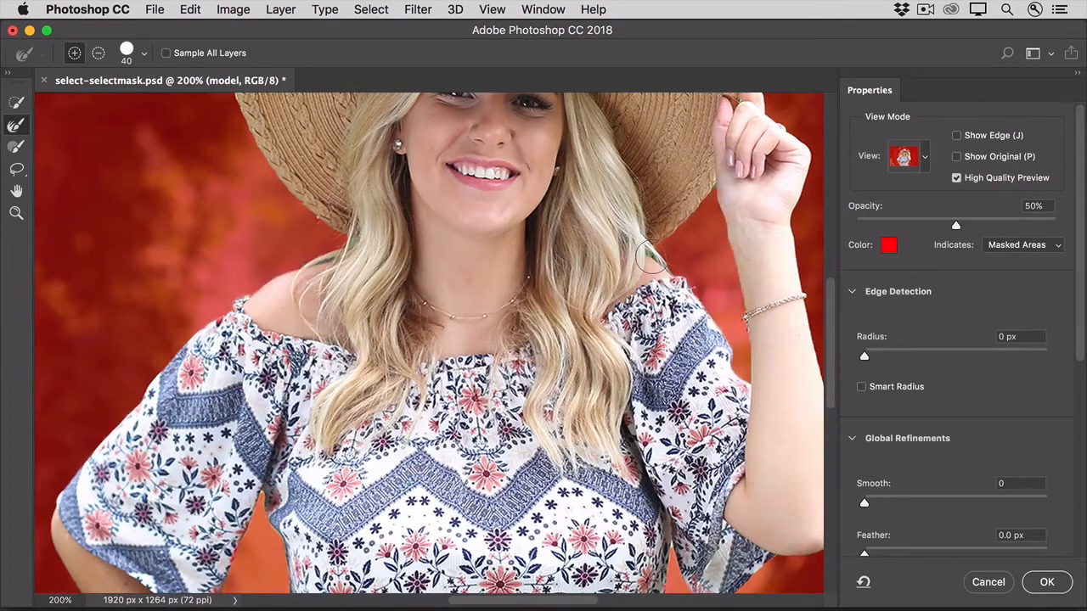
key("bracketleft")
key("bracketleft")
key("bracketleft")
Set the preview to On Layers and show the whole cutout against the Background layer.
left_click(924, 157)
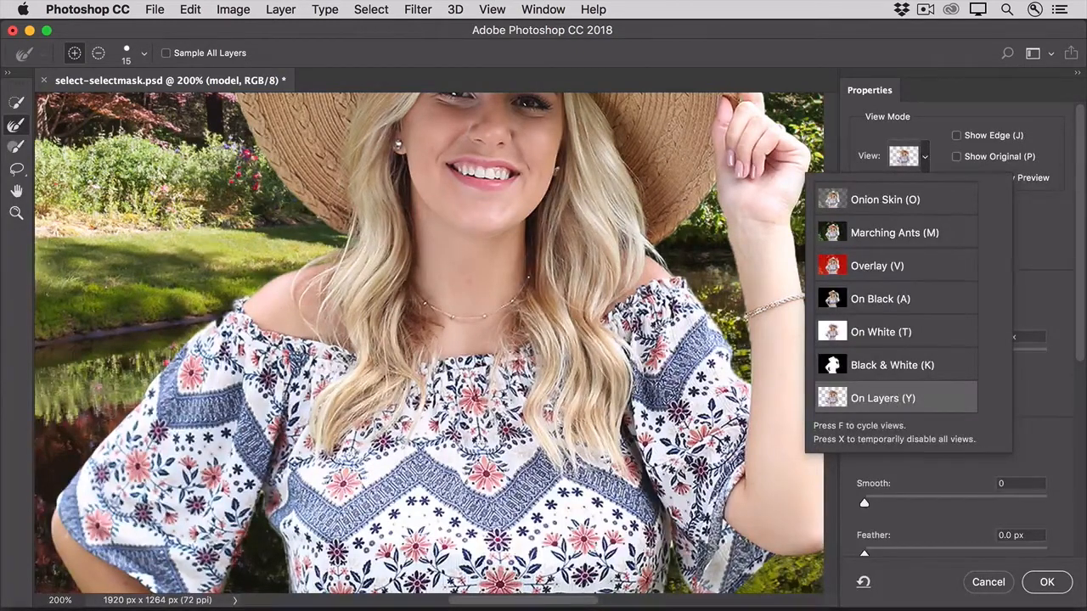
double_click(17, 196)
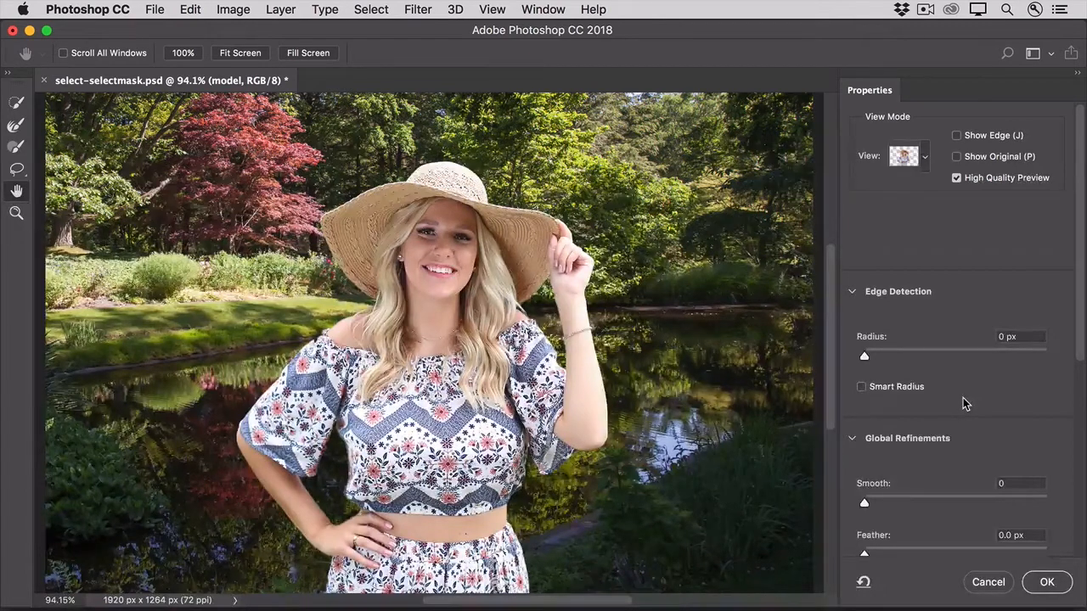
Set the global refinements of the selection edge to Smooth 9 and Contrast 26%.
left_click_drag(1081, 332, 1083, 509)
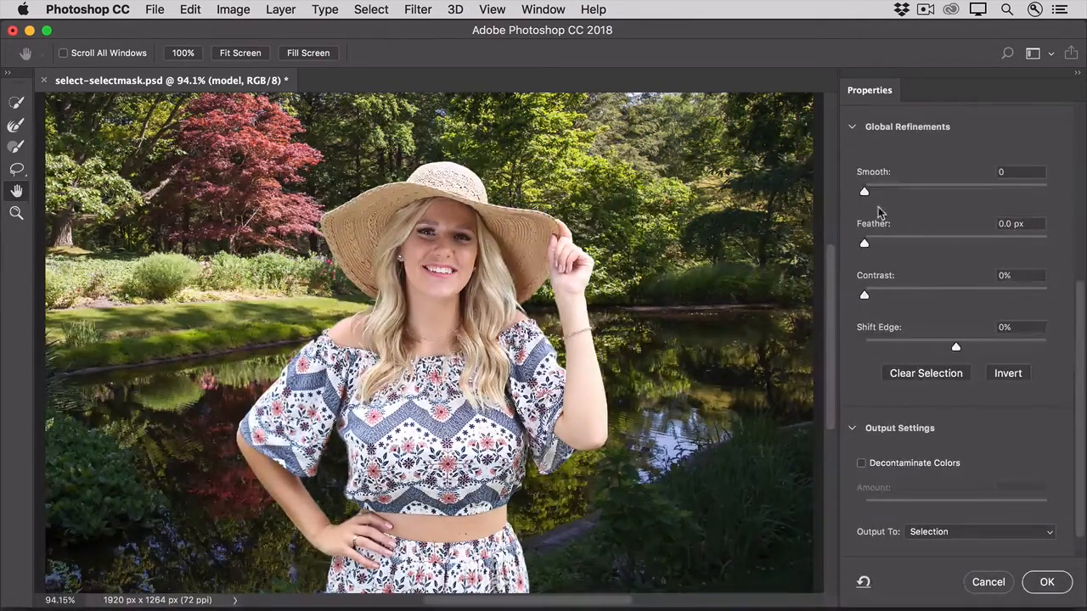
left_click_drag(864, 193, 882, 197)
left_click_drag(864, 295, 909, 297)
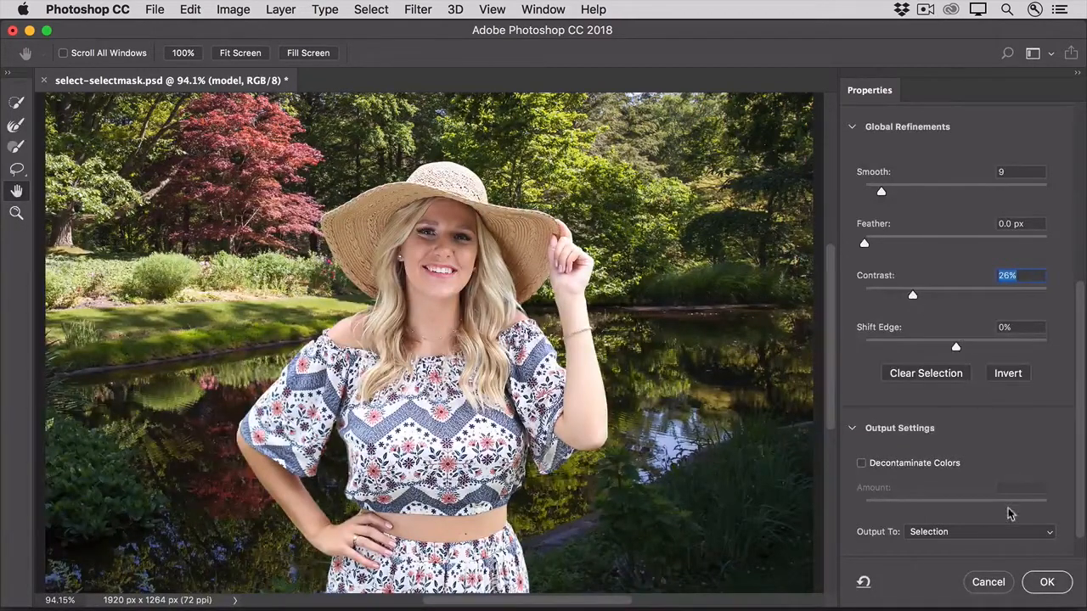
Output the refined selection as a New Layer with Layer Mask and apply it.
left_click(999, 533)
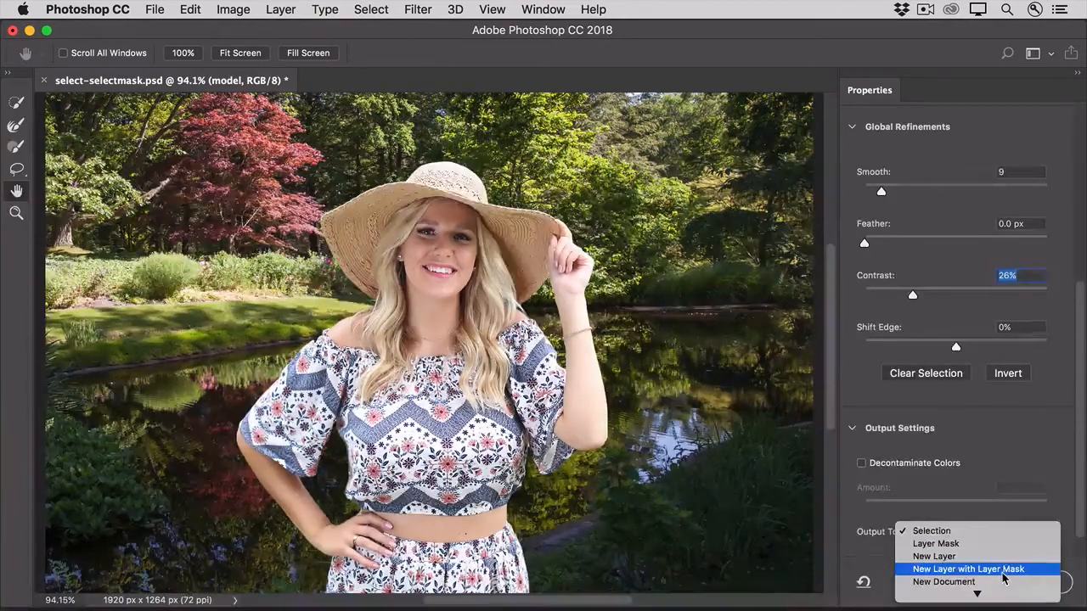
left_click(1002, 574)
left_click(1039, 585)
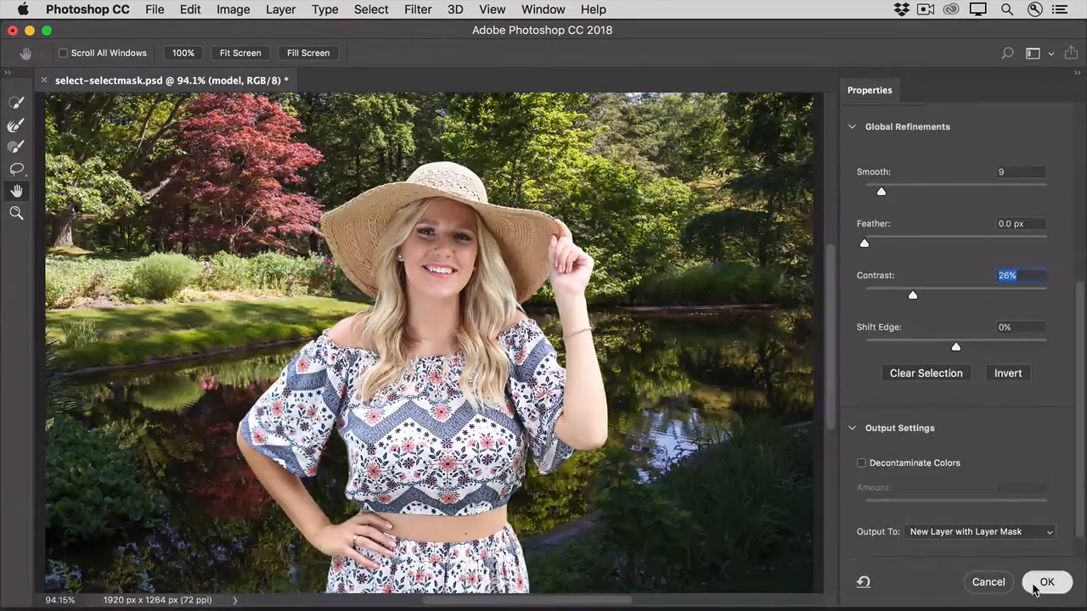